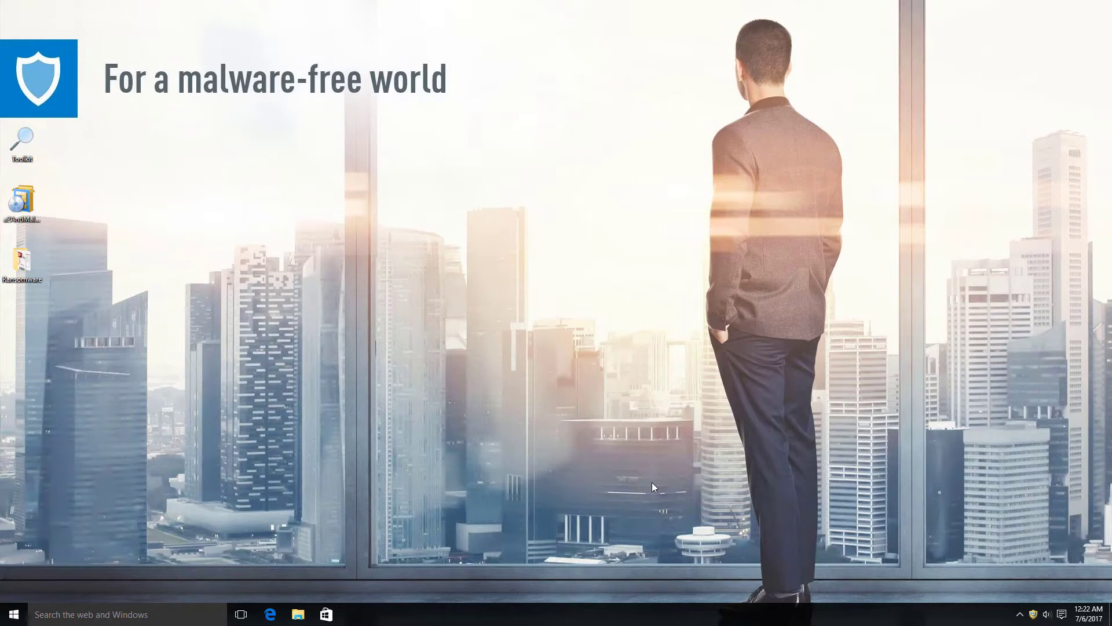
Start Emsisoft Anti-Malware from the tray icon and decline the recommended online update.
double_click(1032, 614)
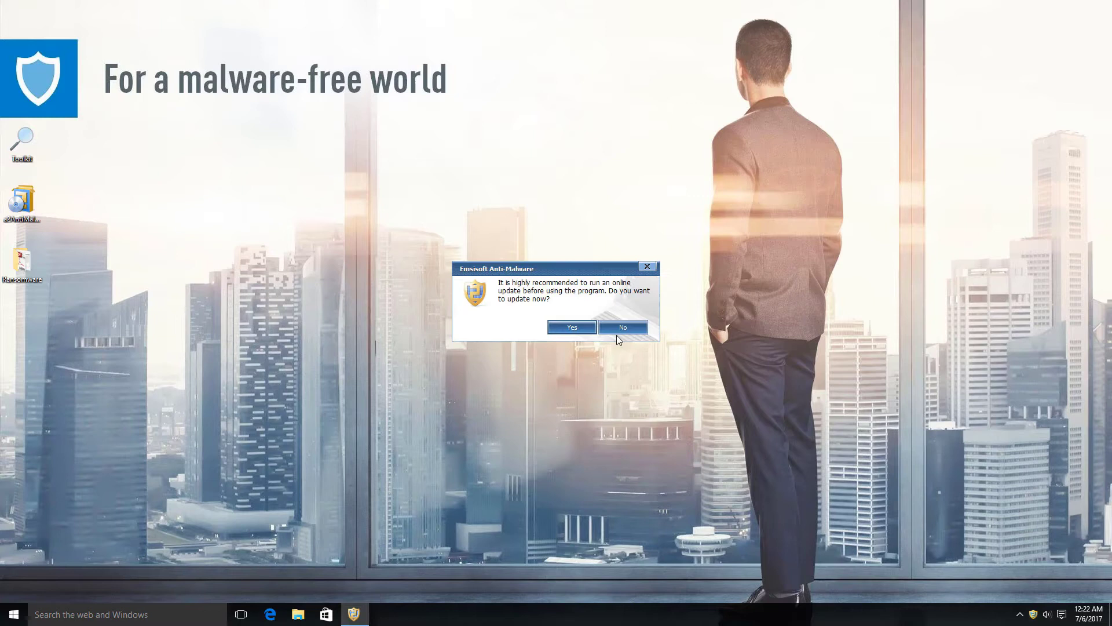
left_click(618, 328)
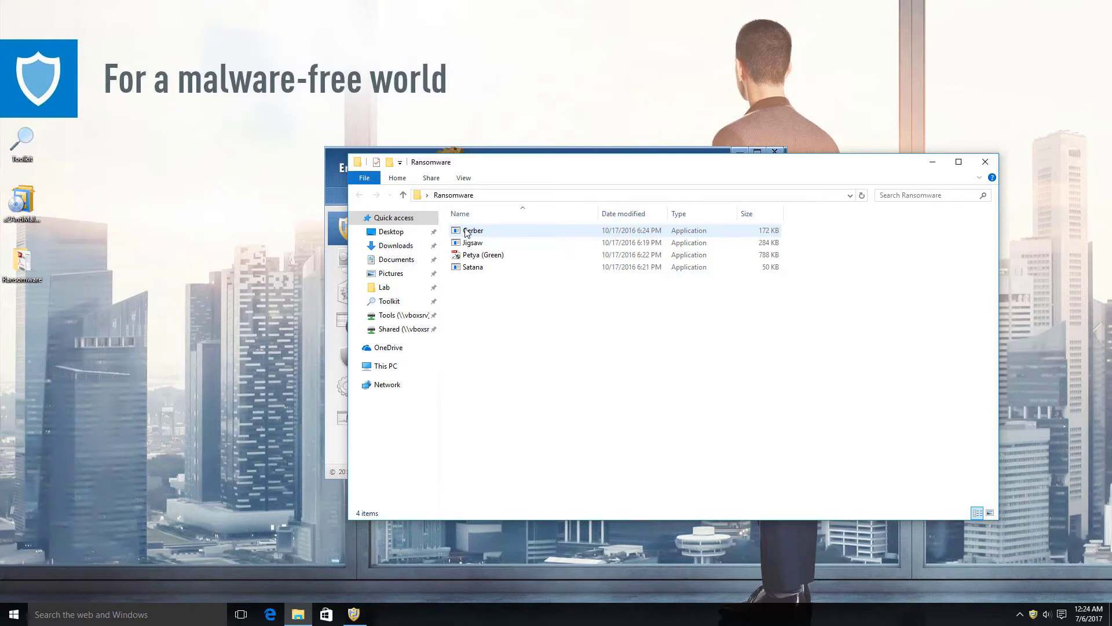
Run the Cerber sample and block it in the warning, with Quarantine ticked.
double_click(467, 233)
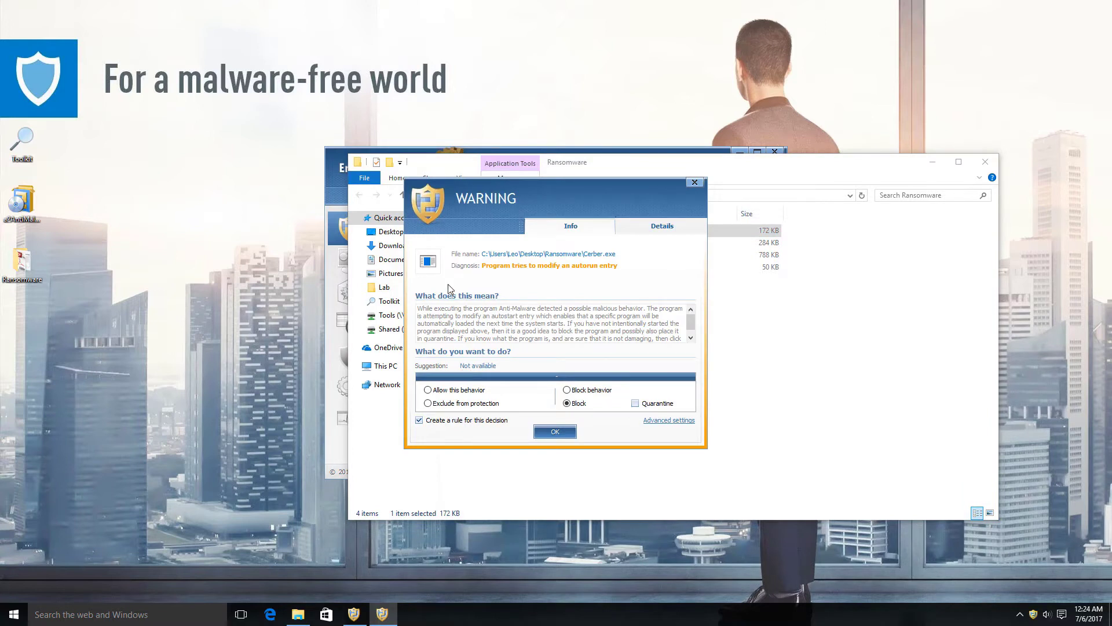
left_click(637, 404)
left_click(555, 434)
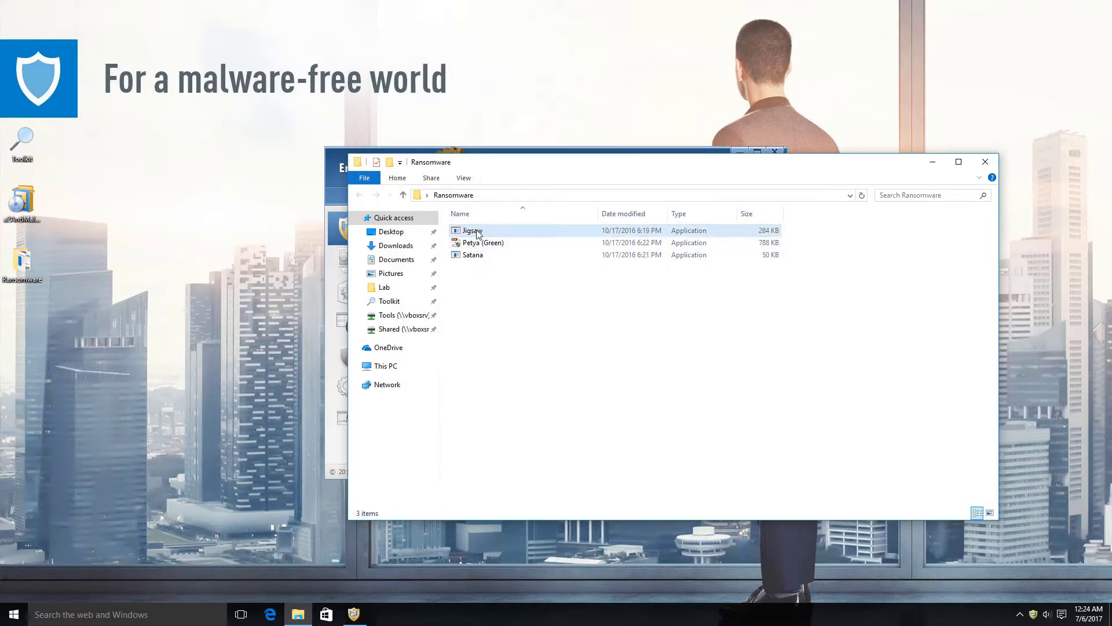
Run the Jigsaw sample and block its autorun change, with Quarantine ticked.
double_click(485, 232)
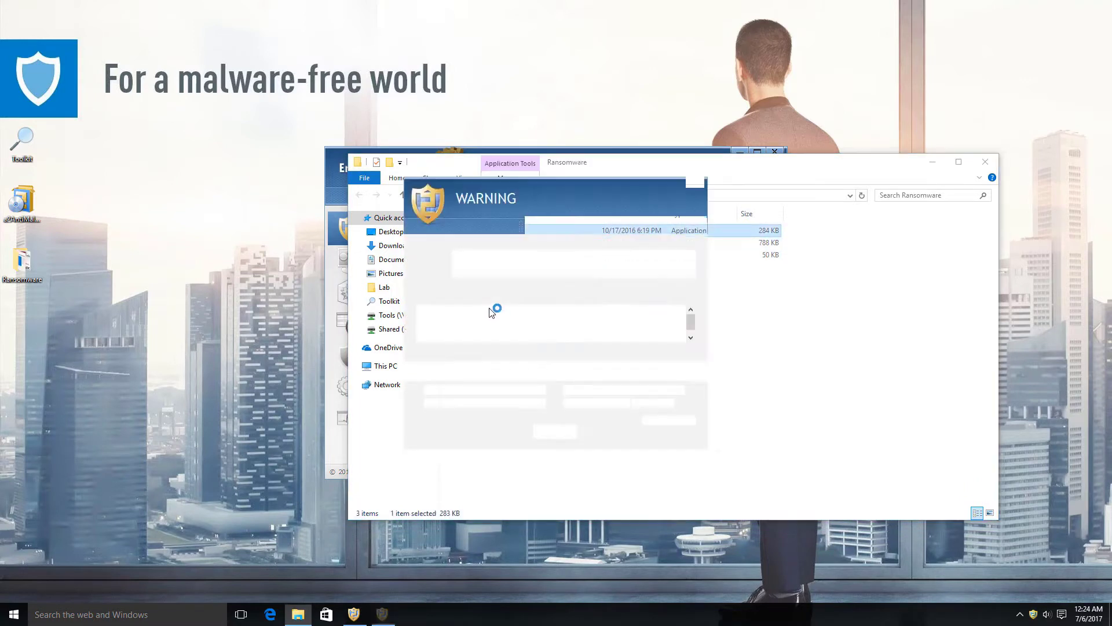
left_click(636, 404)
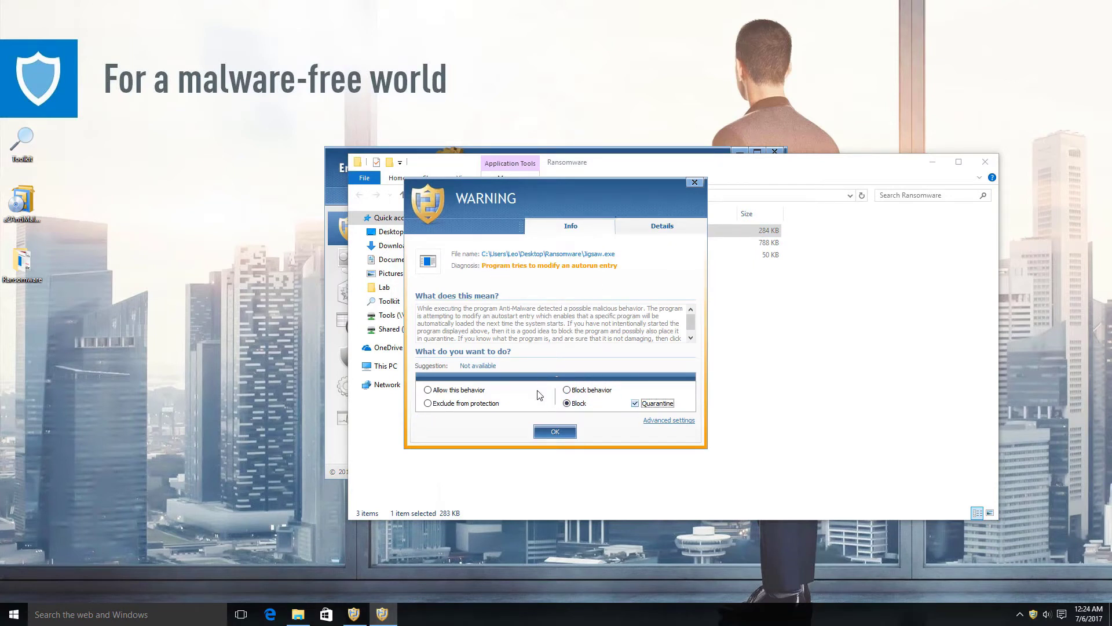
left_click(553, 431)
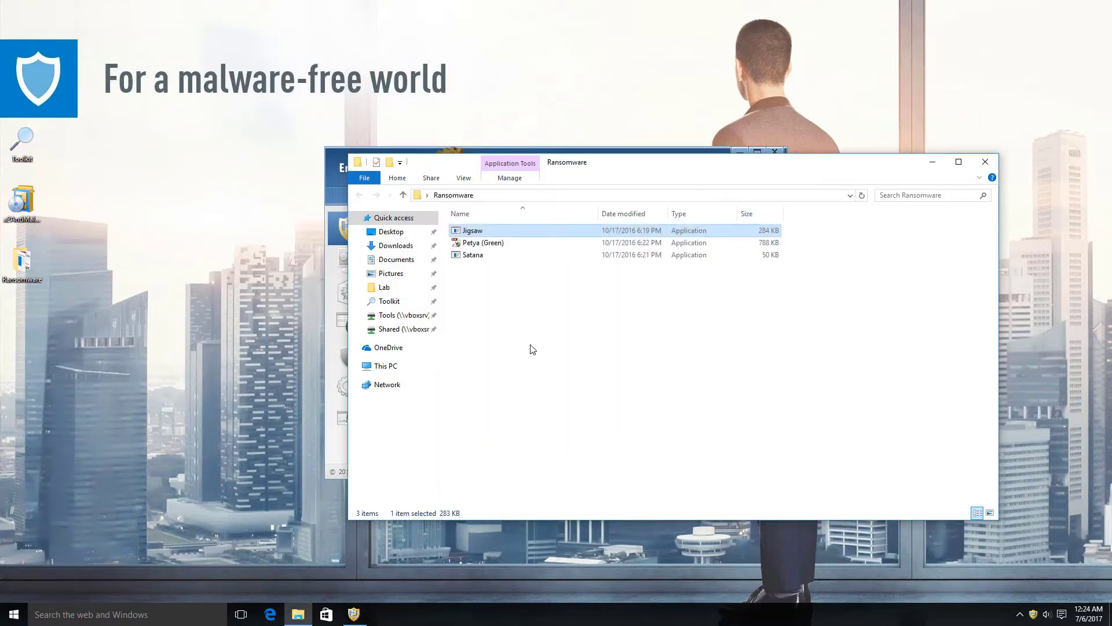
Run Petya (Green) as administrator and block its disk-sector access, with Quarantine ticked.
double_click(506, 243)
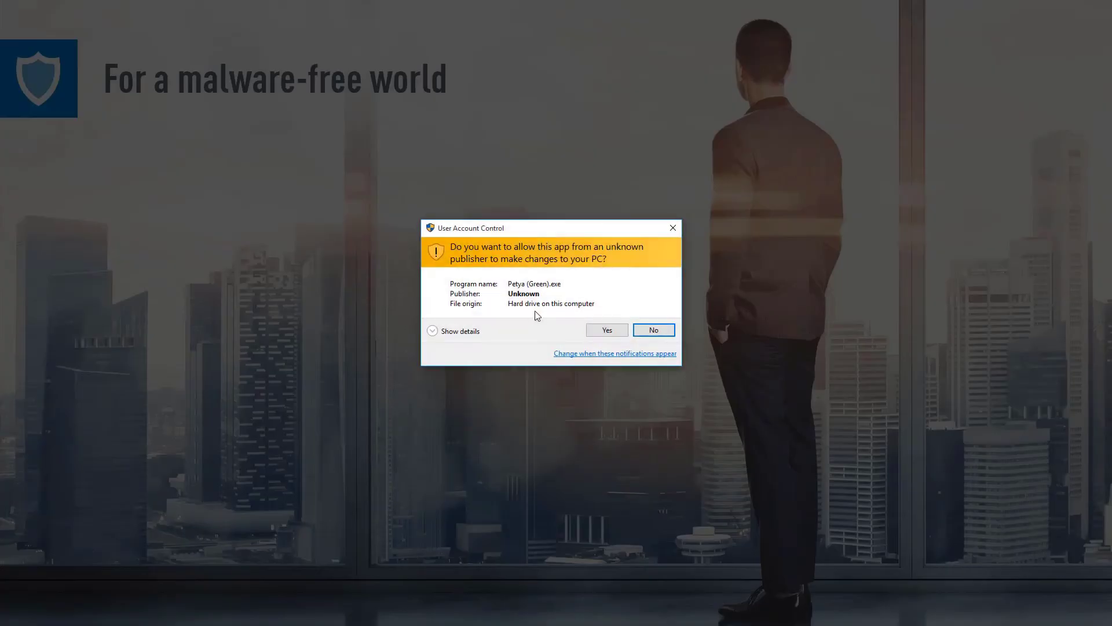
left_click(606, 330)
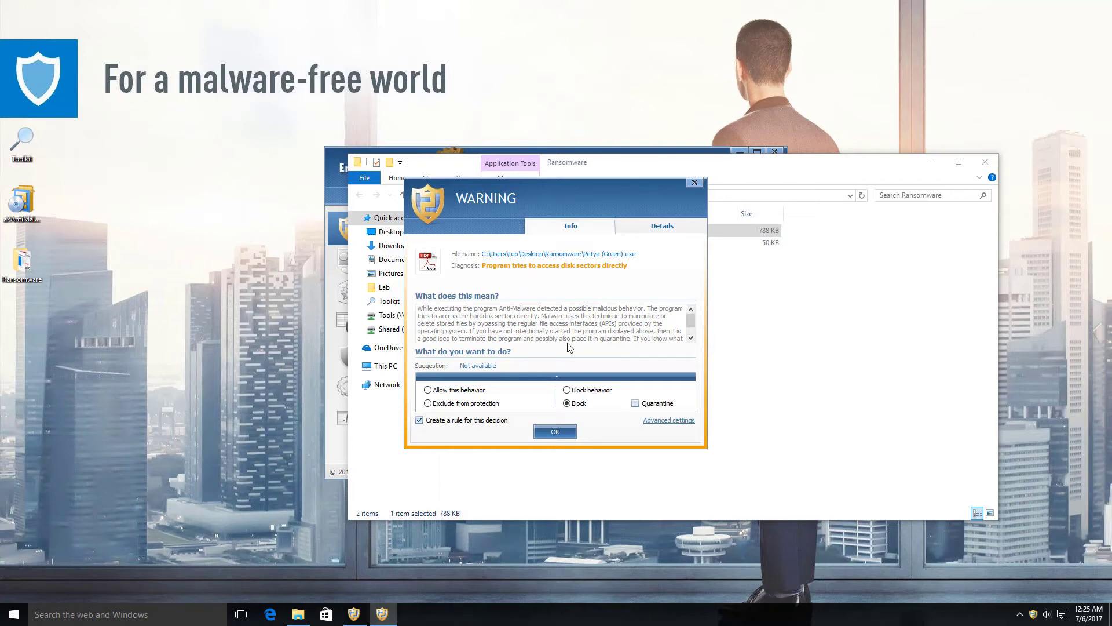
left_click(636, 404)
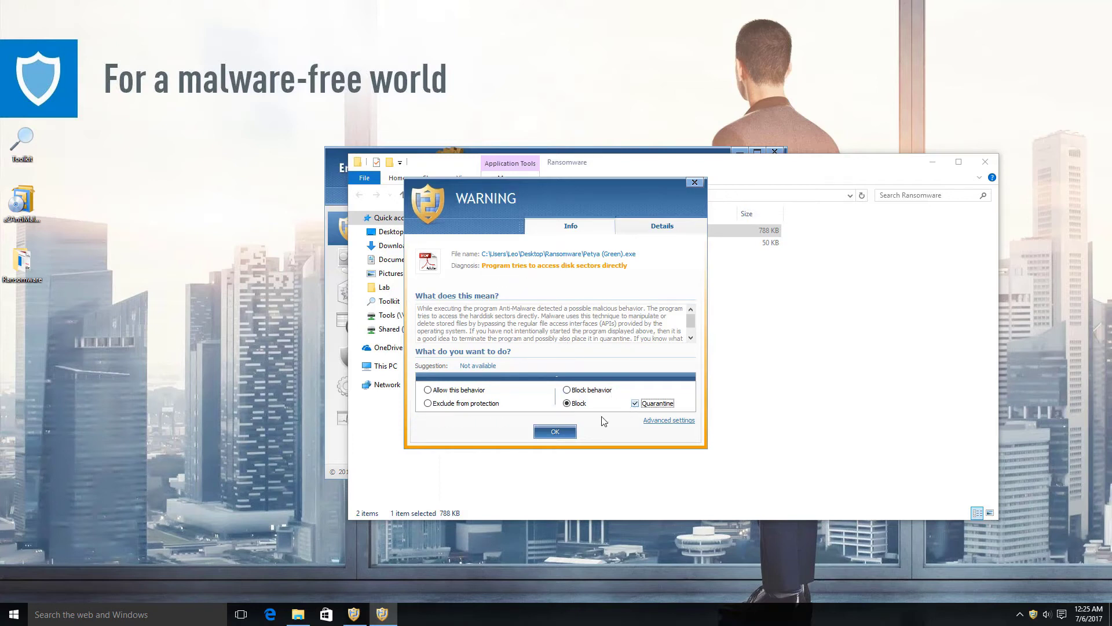
left_click(570, 433)
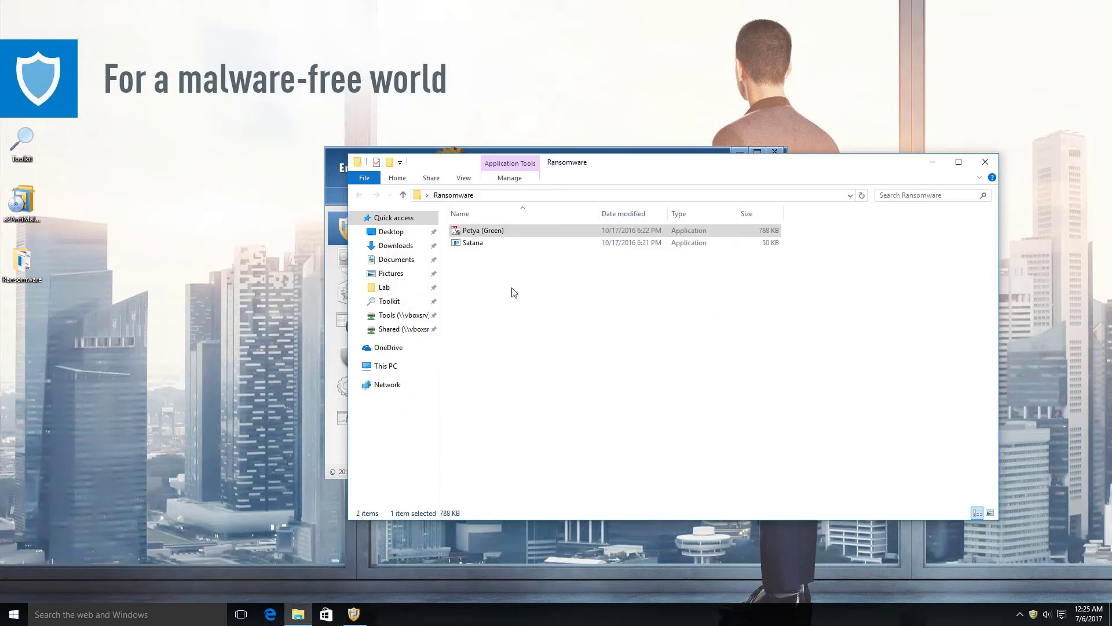
Run the Satana sample and block its autorun change, with Quarantine ticked.
double_click(497, 249)
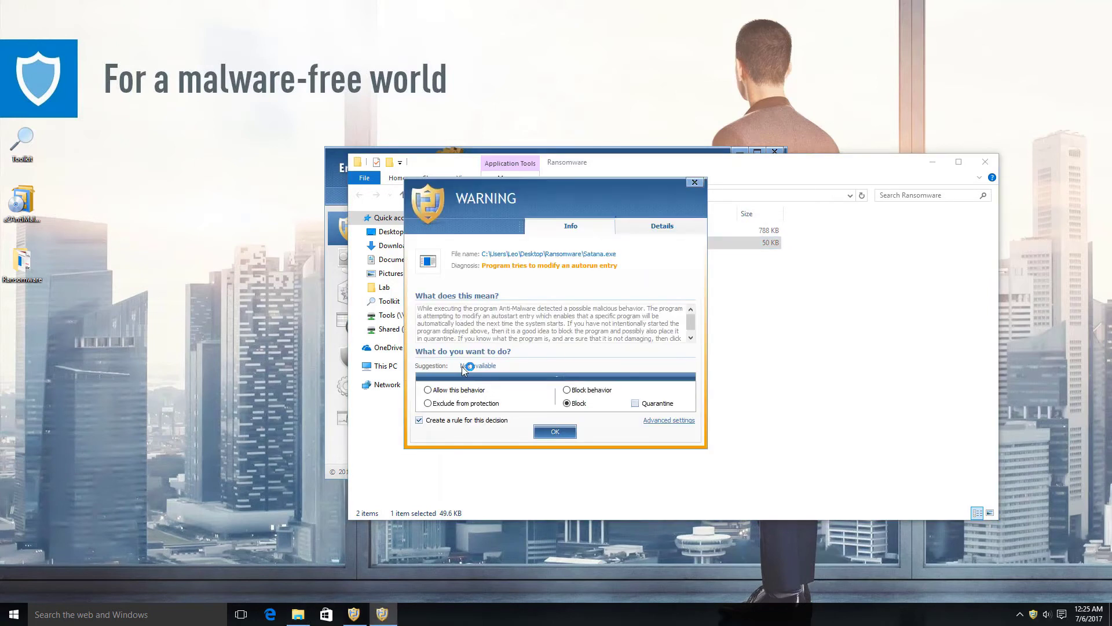
left_click(637, 404)
left_click(539, 431)
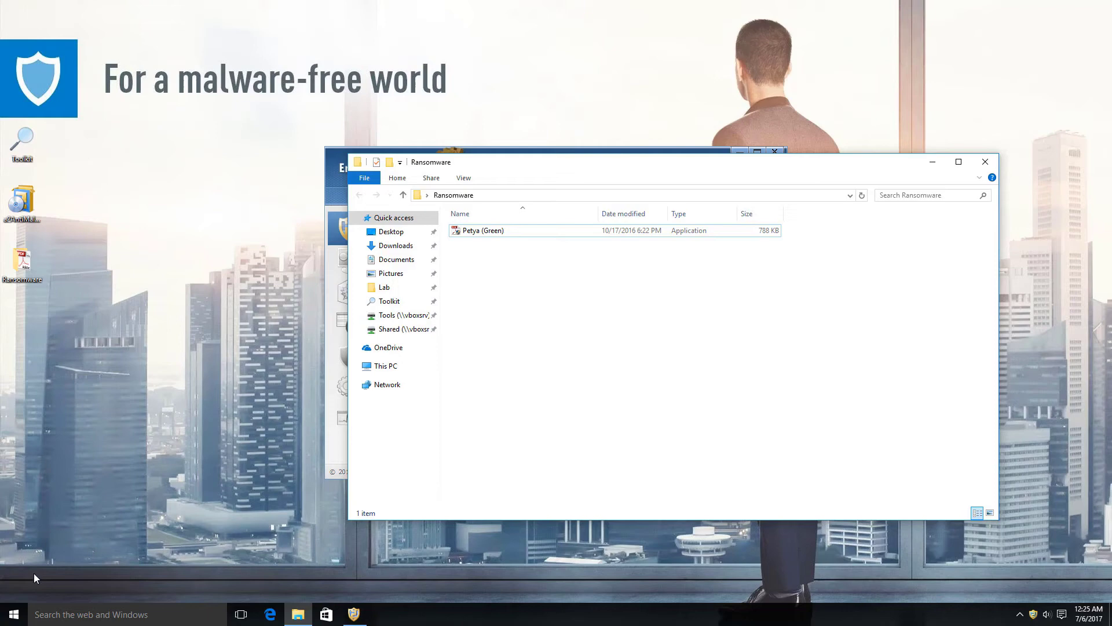
Restart Windows from the Start menu's Power options.
left_click(12, 614)
left_click(27, 573)
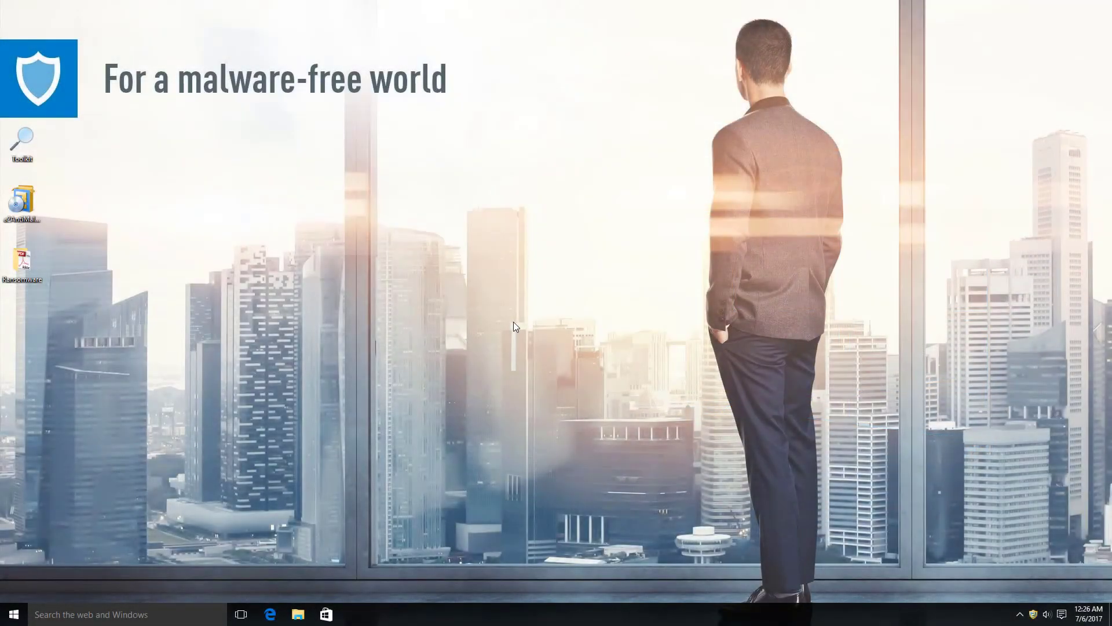
Open Doc1 from the Documents folder in a new Explorer window to check its contents.
key("super+e")
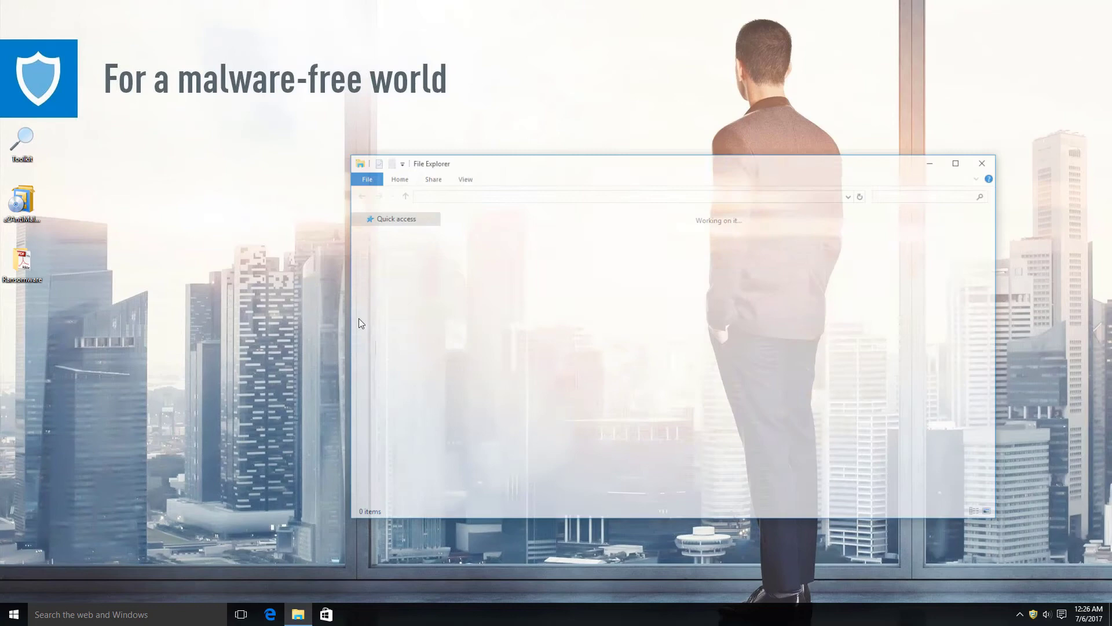
left_click(397, 259)
double_click(486, 245)
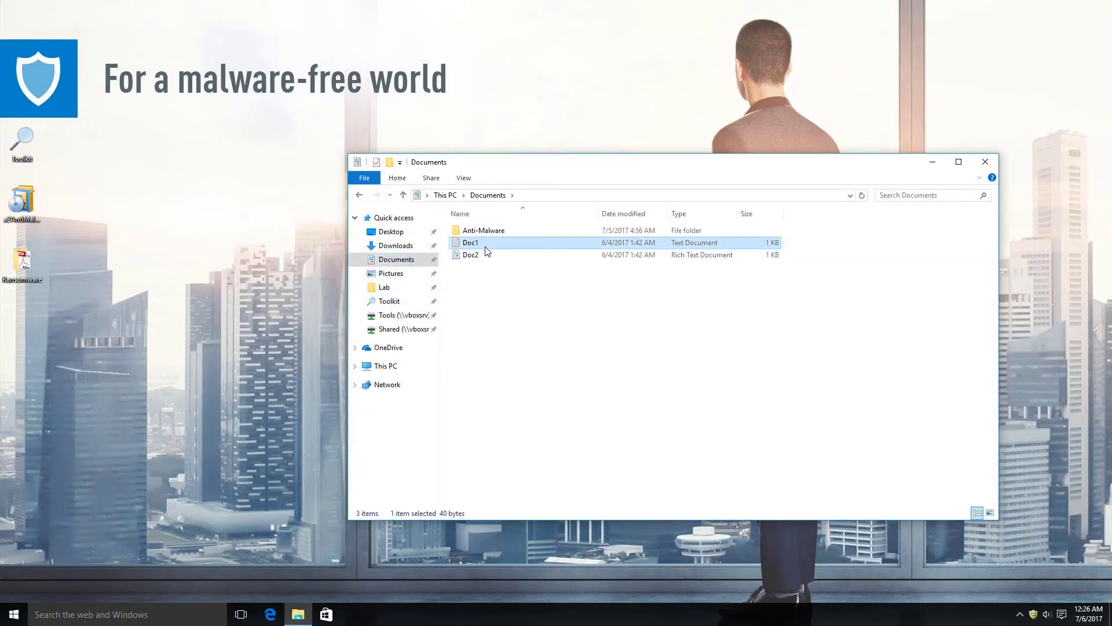